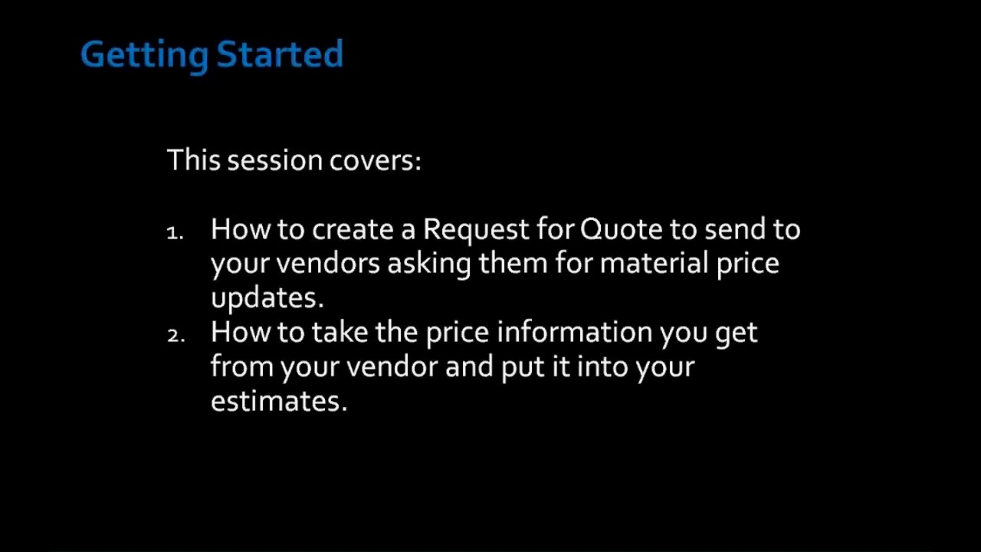
# Switch to the web application and open View My Estimates to list the six estimates.
pyautogui.hotkey('alt', 'Tab')
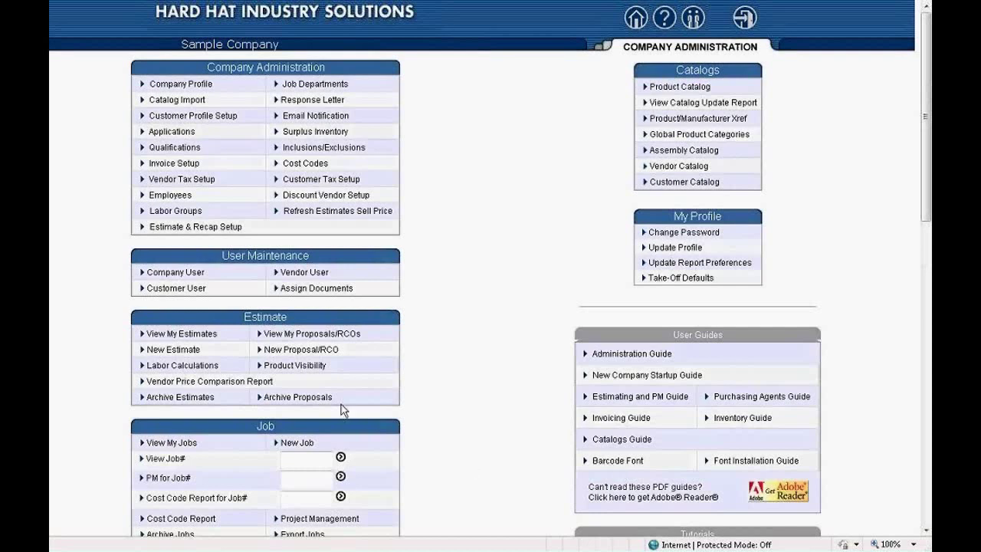
pyautogui.click(214, 338)
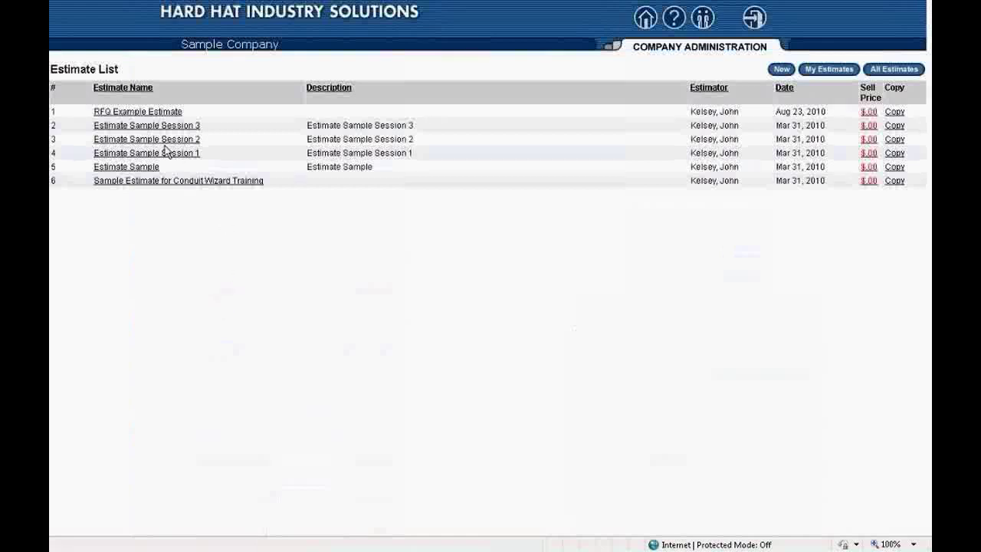
# Open RFQ Example Estimate and view the take-off items of its Wire offices section.
pyautogui.click(150, 115)
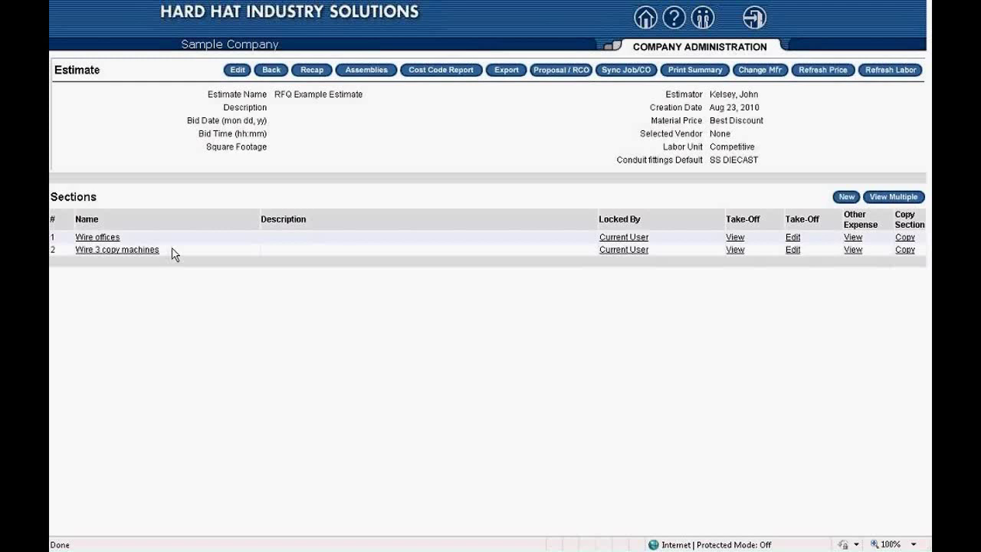
pyautogui.click(734, 238)
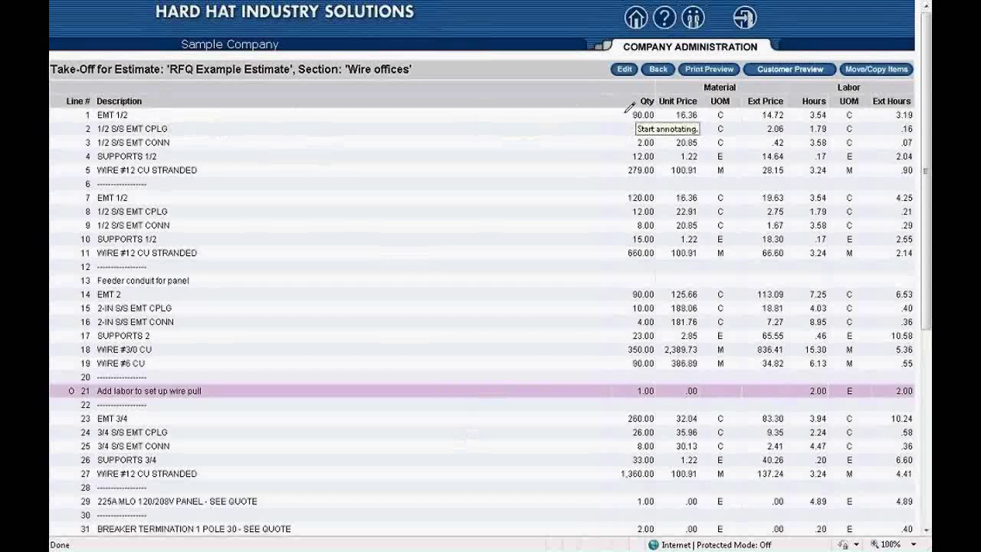
# Show the Wire offices take-off lines, beginning with EMT 1/2 at quantity 90.00.
pyautogui.moveTo(625, 116)
pyautogui.mouseDown()
pyautogui.moveTo(657, 112)
pyautogui.moveTo(626, 108)
pyautogui.mouseUp()
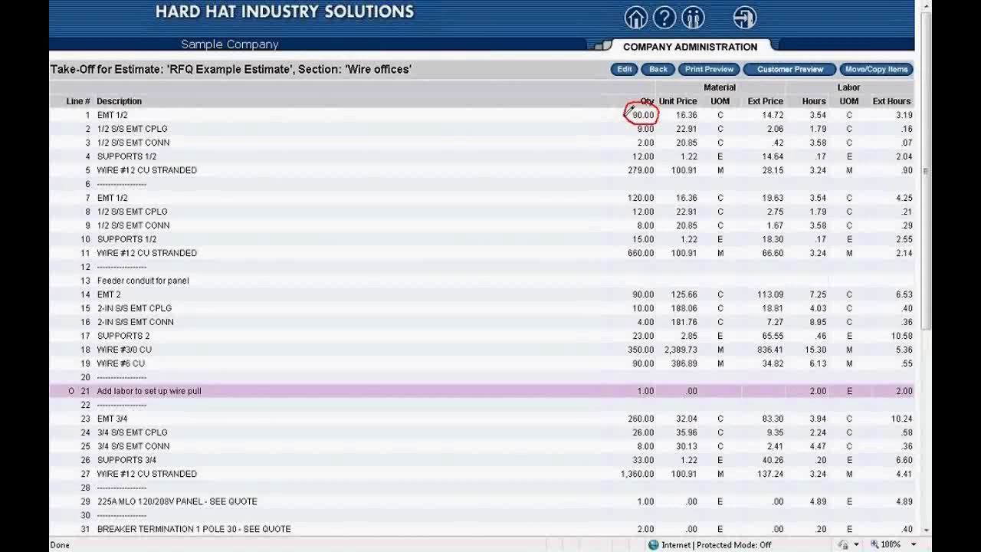
pyautogui.moveTo(622, 187)
pyautogui.mouseDown()
pyautogui.moveTo(657, 201)
pyautogui.moveTo(629, 181)
pyautogui.mouseUp()
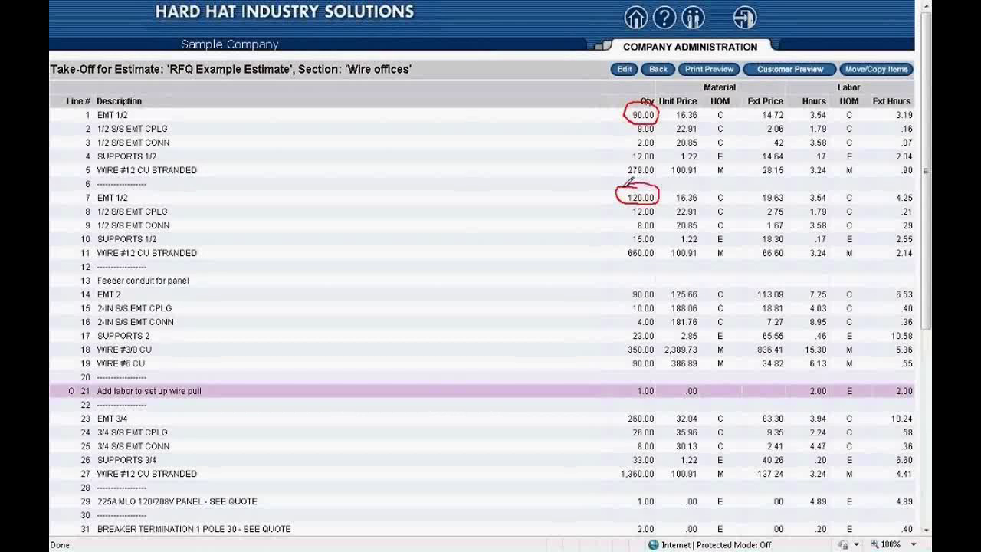
pyautogui.moveTo(625, 105); pyautogui.dragTo(611, 182)
pyautogui.moveTo(173, 128)
pyautogui.mouseDown()
pyautogui.moveTo(211, 132)
pyautogui.moveTo(249, 157)
pyautogui.moveTo(240, 205)
pyautogui.moveTo(181, 211)
pyautogui.mouseUp()
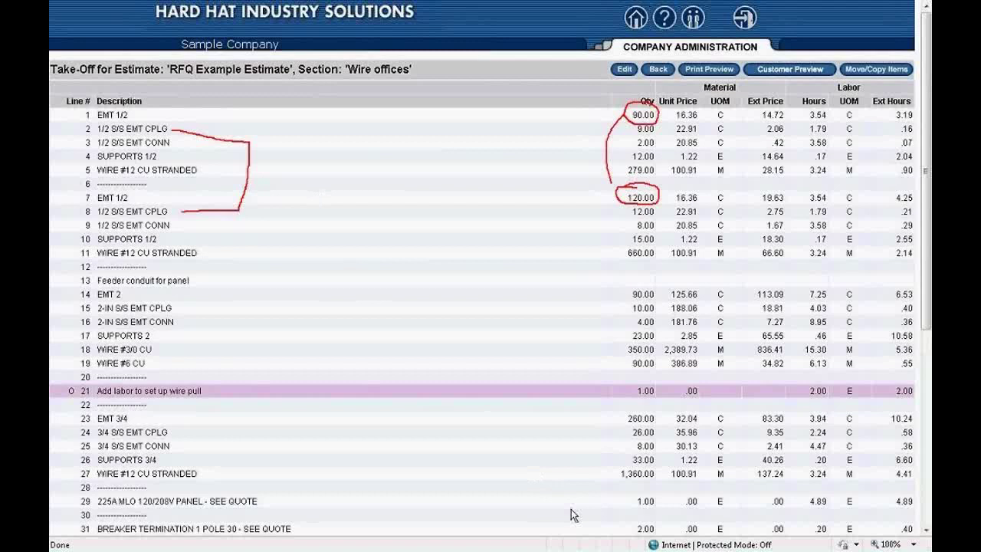
pyautogui.press('Escape')
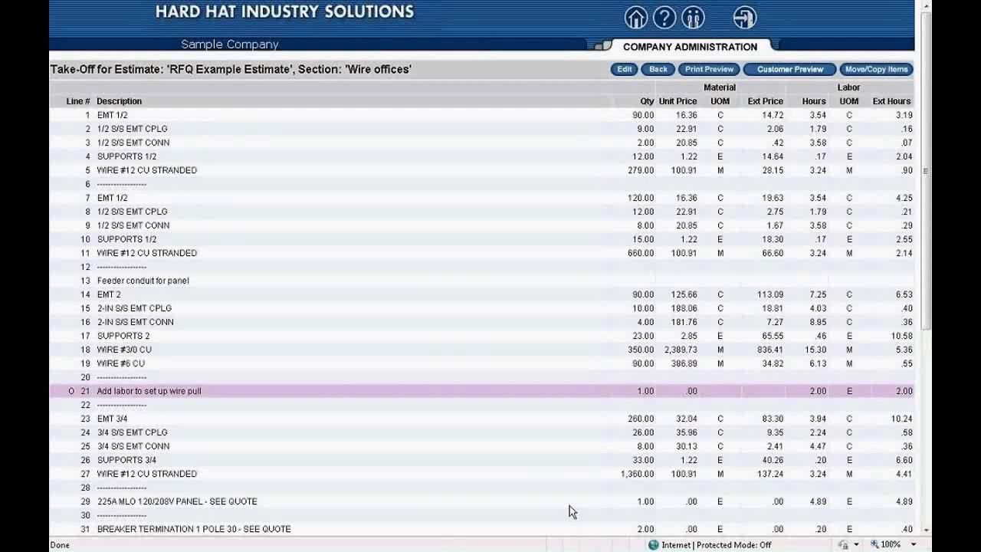
# Return to the Company Administration home page and bring the Purchase Order/RFQ panel into view.
pyautogui.click(637, 21)
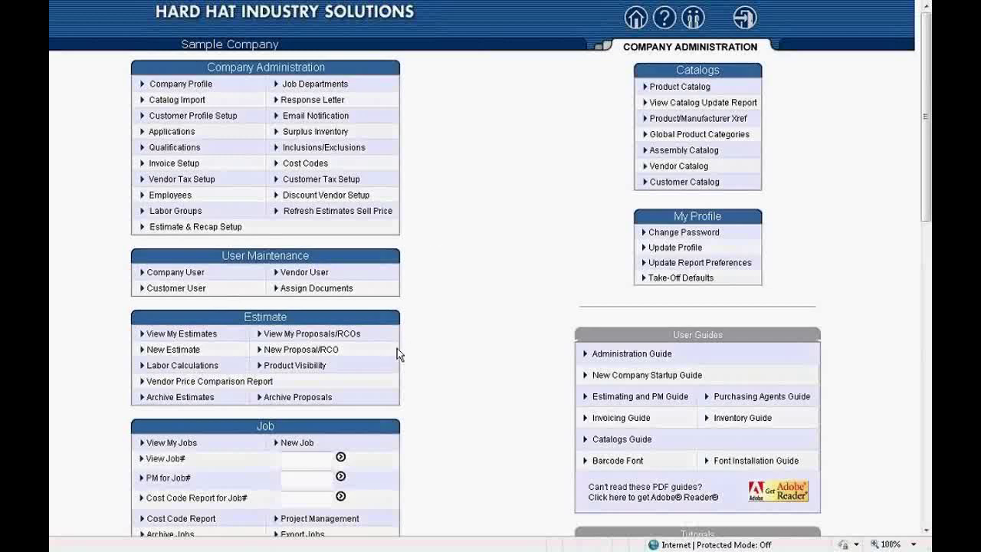
pyautogui.scroll(-3, 397, 348)
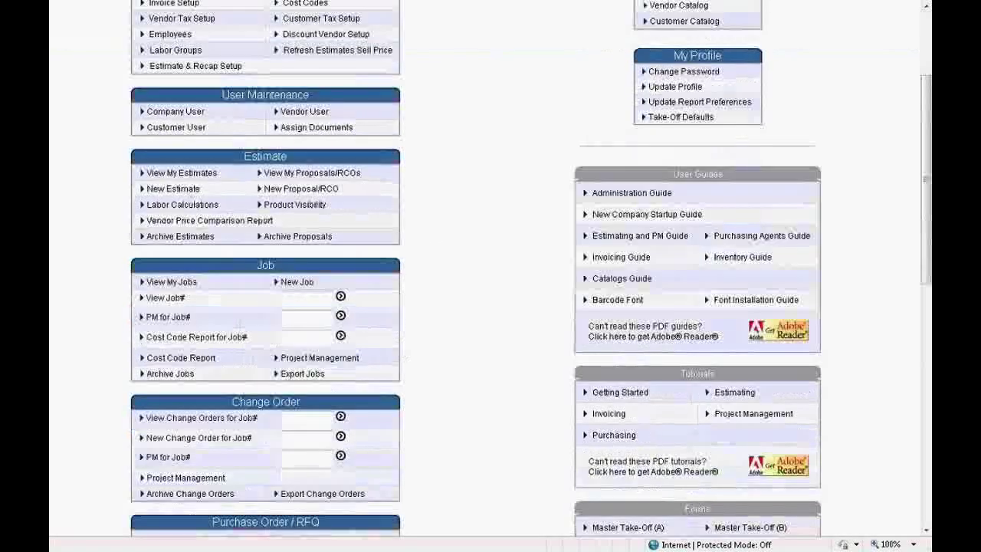
pyautogui.scroll(-3, 397, 354)
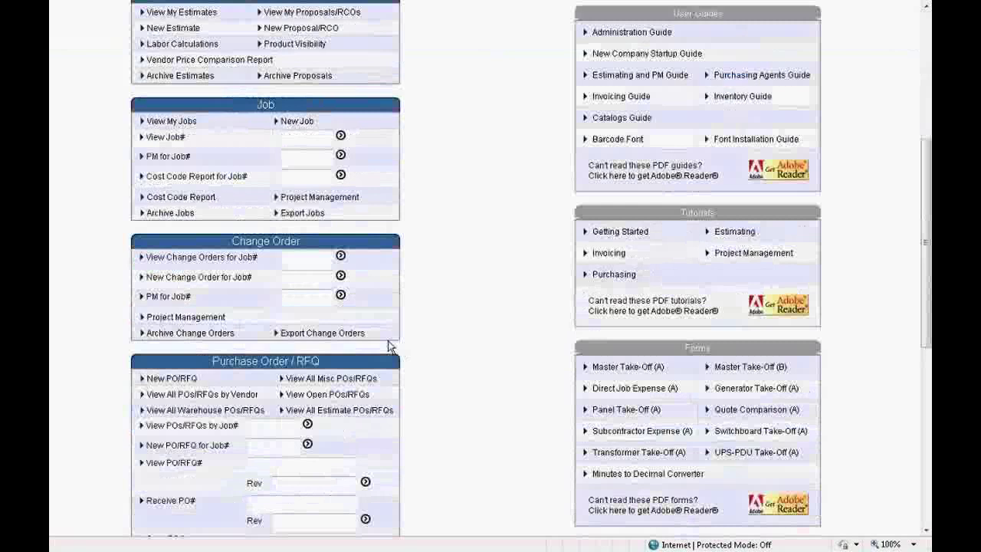
pyautogui.scroll(-2, 388, 347)
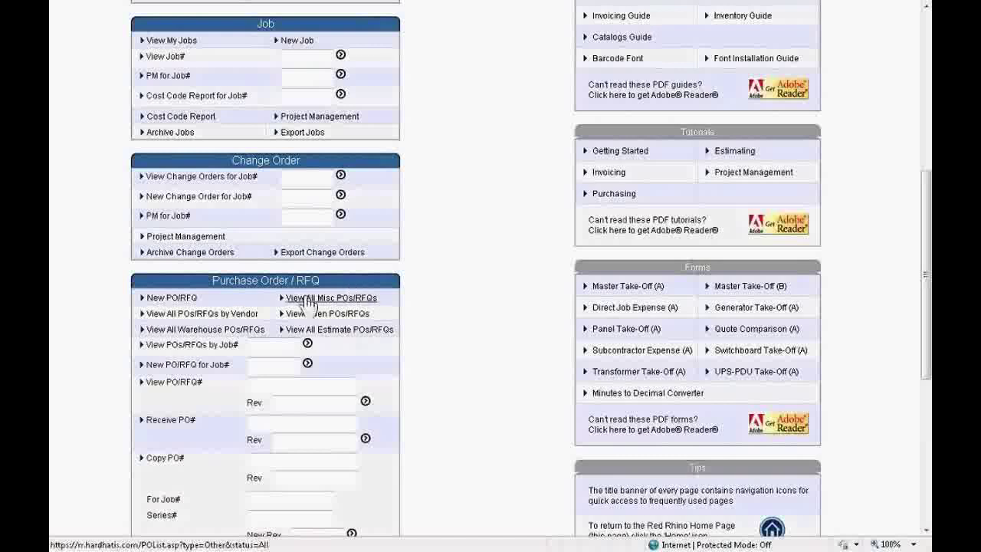
# Start a new PO/RFQ and choose Create an Estimate PO to reach Estimate Lookup.
pyautogui.click(186, 299)
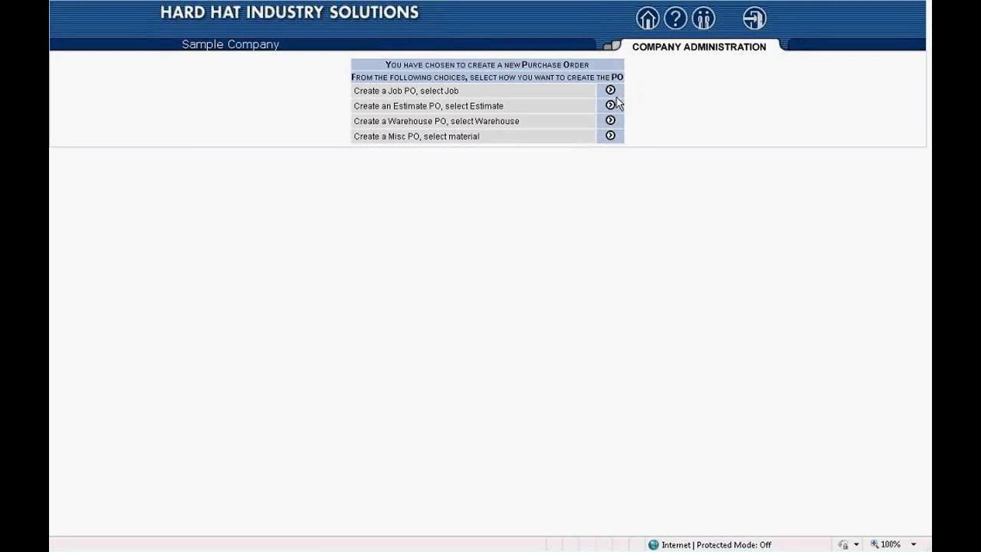
pyautogui.click(610, 107)
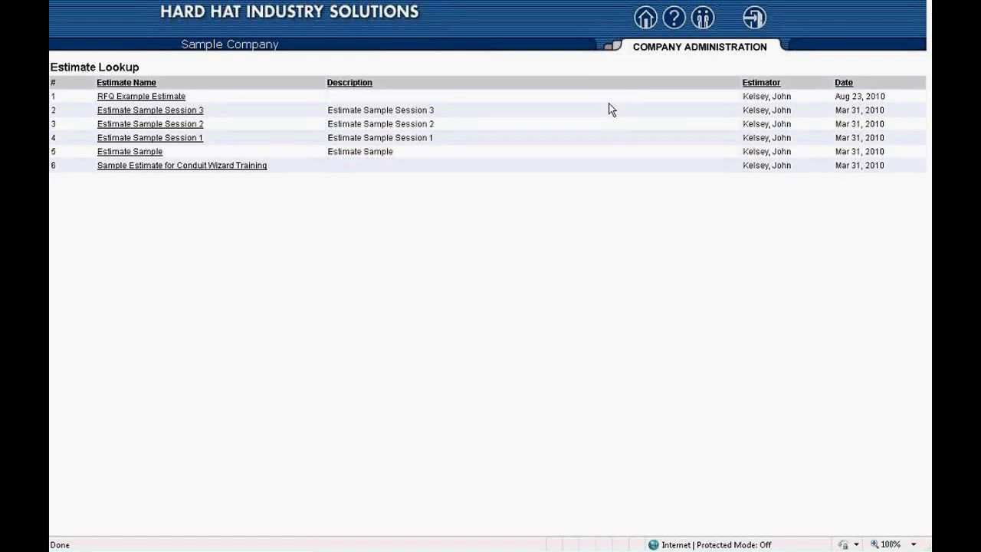
# Pick RFQ Example Estimate as the PO source and choose Select Items from Estimate.
pyautogui.click(176, 100)
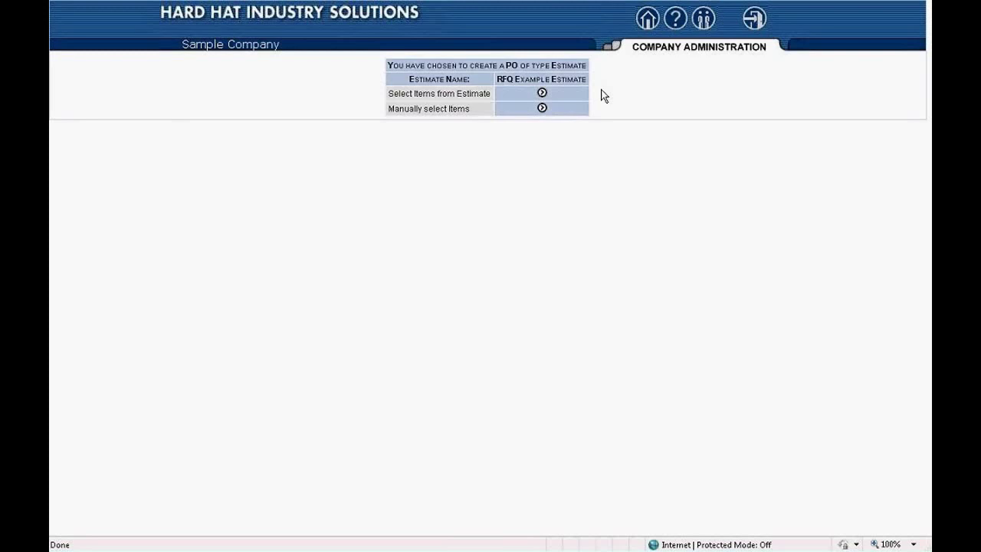
pyautogui.click(542, 94)
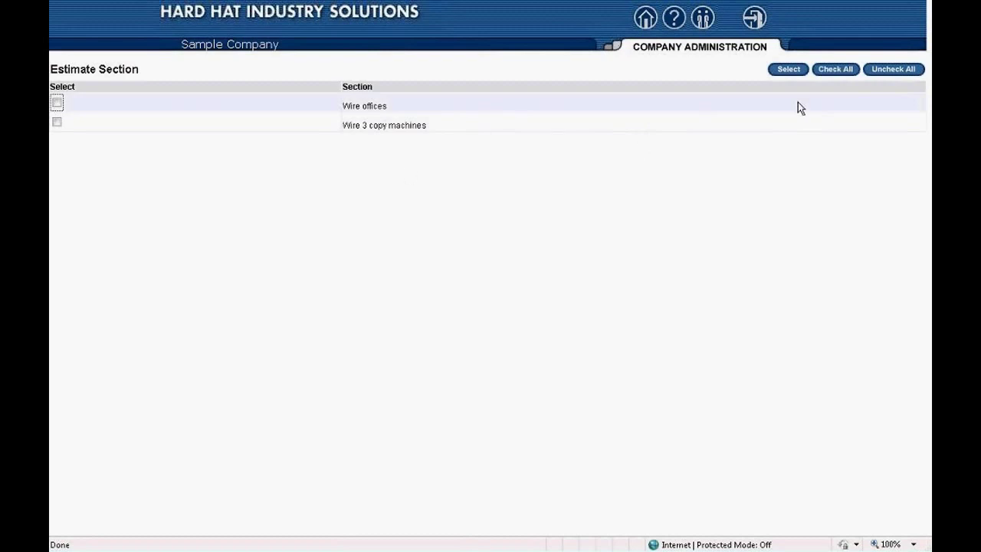
# Use Check All to tick both the Wire offices and Wire 3 copy machines sections.
pyautogui.click(837, 70)
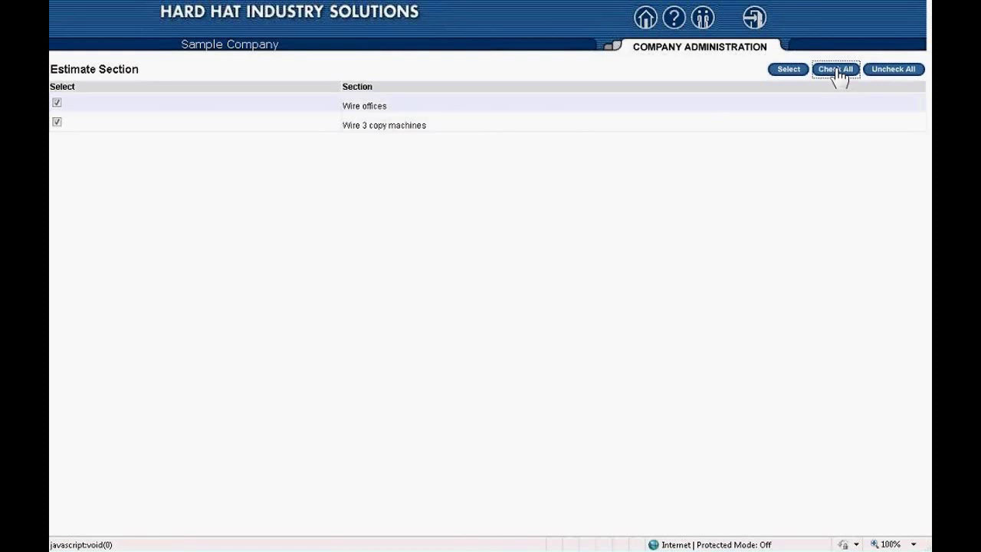
# Show the take-off items, check all, then untick SUPPORTS 1/2, 3/4 and 2.
pyautogui.click(790, 70)
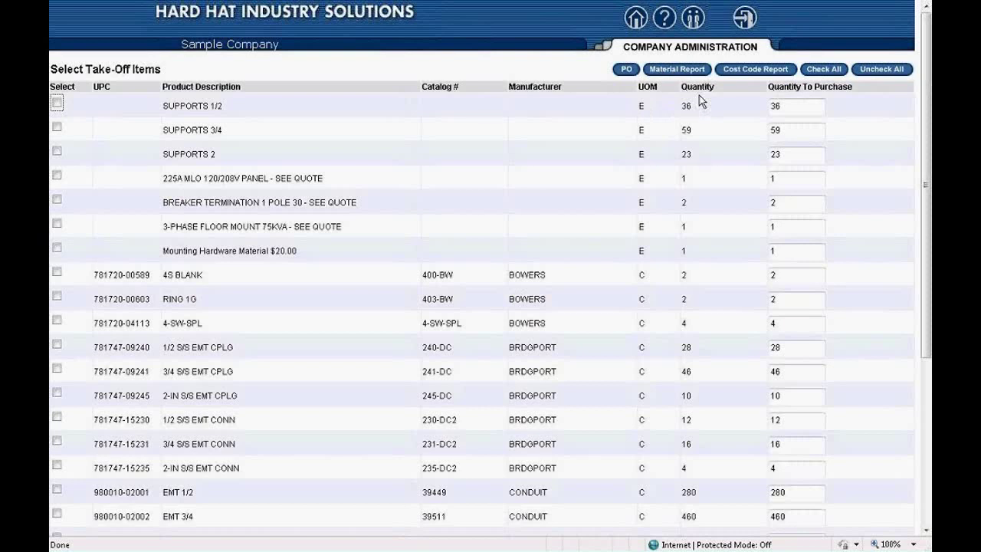
pyautogui.click(822, 71)
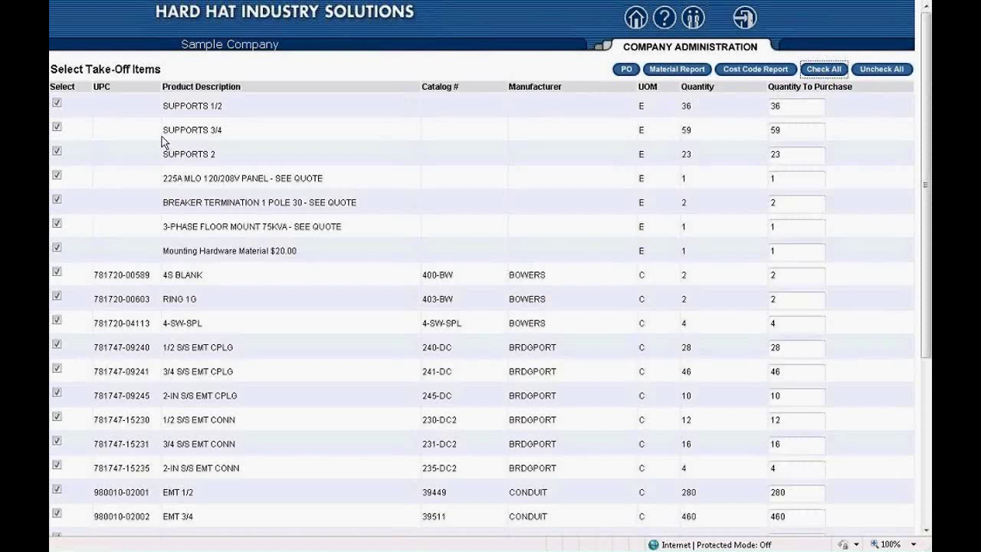
pyautogui.click(57, 103)
pyautogui.click(57, 126)
pyautogui.click(57, 150)
# Untick the 225A MLO panel, breaker termination, 3-PHASE 75KVA and Mounting Hardware items.
pyautogui.click(60, 176)
pyautogui.click(59, 200)
pyautogui.click(58, 222)
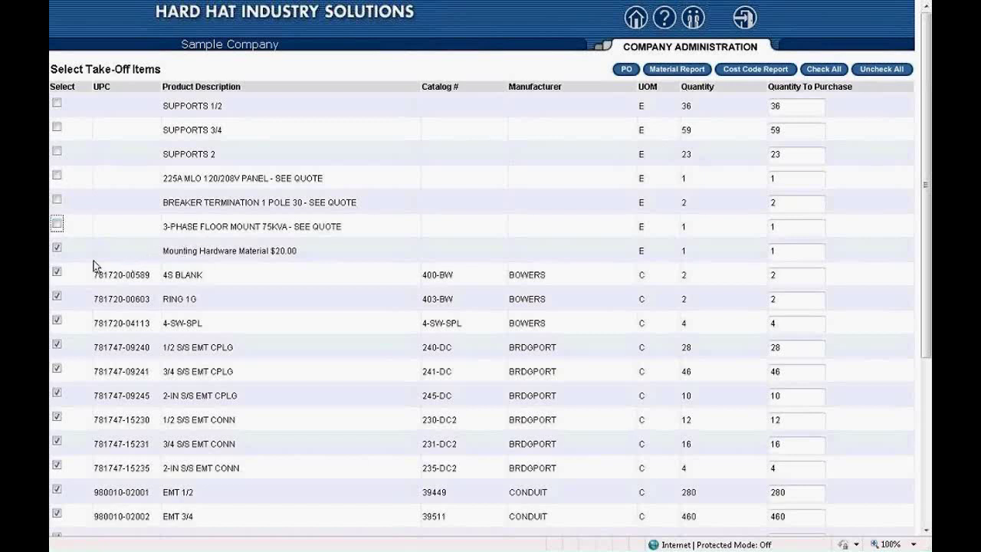
pyautogui.click(57, 248)
# Create a PO from the checked items and assign Generic Vendor to all products ($1,742.31).
pyautogui.click(626, 70)
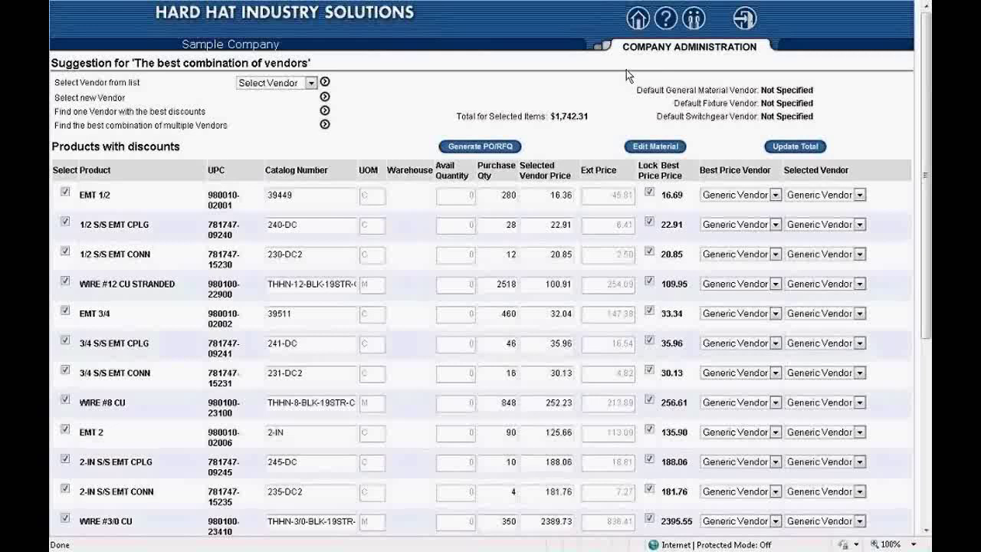
pyautogui.click(309, 81)
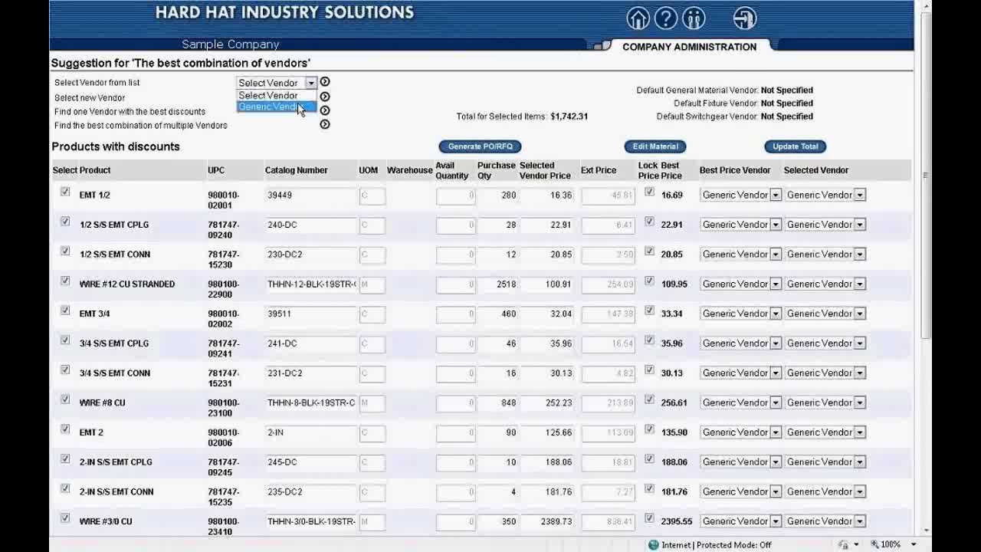
pyautogui.click(300, 107)
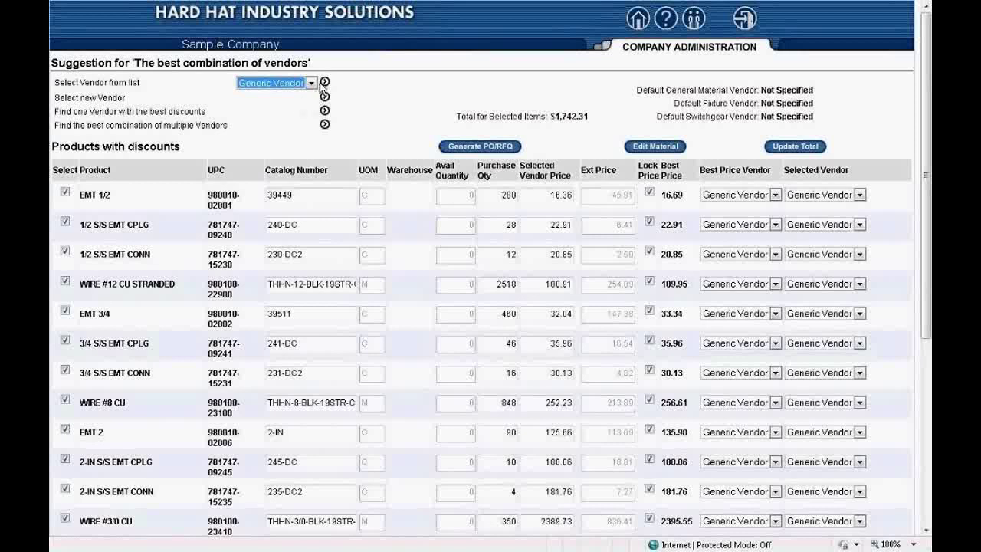
pyautogui.click(325, 83)
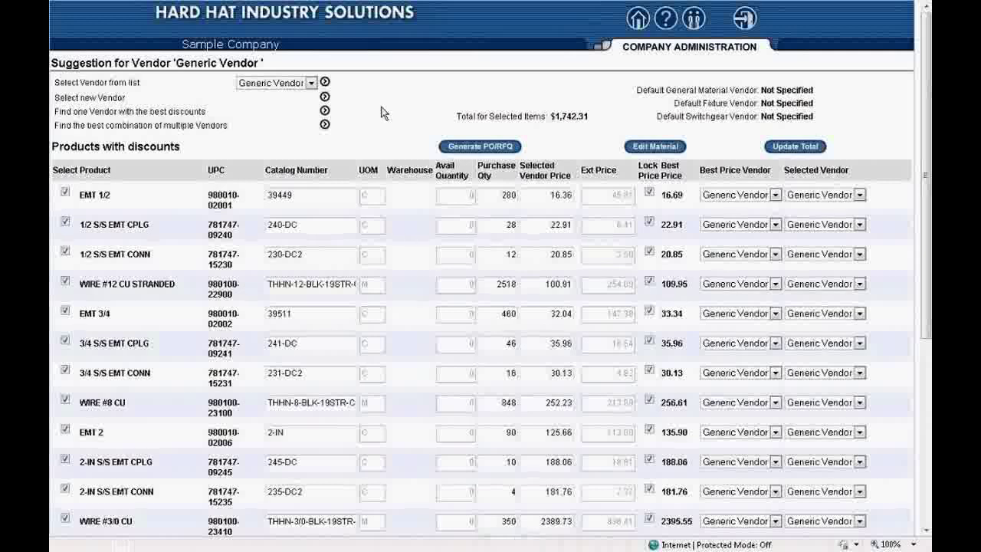
# Generate the PO/RFQ for Generic Vendor, reaching the IntelliPO Dropship Information page.
pyautogui.click(465, 151)
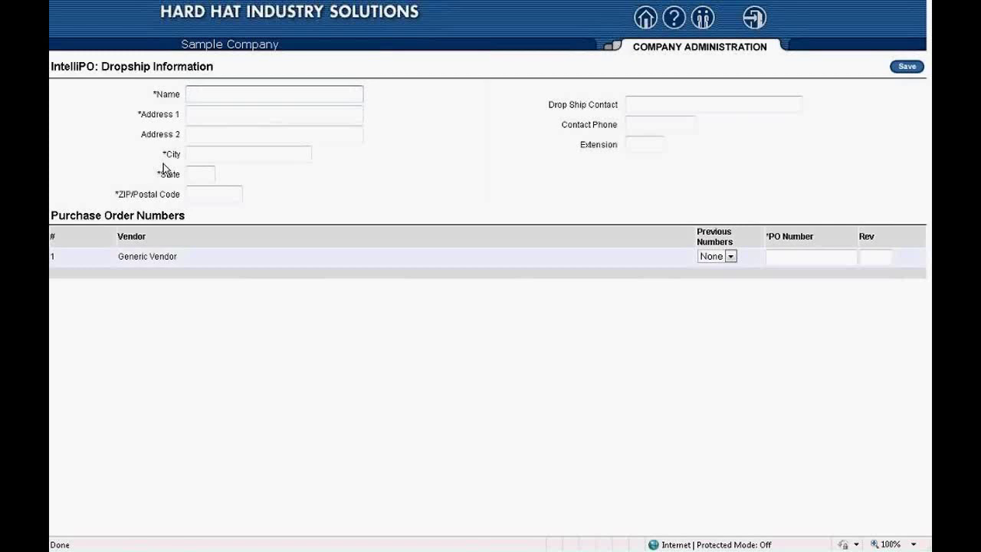
# Fill the dropship details with name 'Will call' and 'a' for Address 1, City, State and ZIP.
pyautogui.write('Will call')
pyautogui.click(204, 112)
pyautogui.write('a')
pyautogui.click(192, 133)
pyautogui.click(190, 153)
pyautogui.write('a')
pyautogui.click(197, 172)
pyautogui.write('a')
pyautogui.click(199, 194)
pyautogui.write('a')
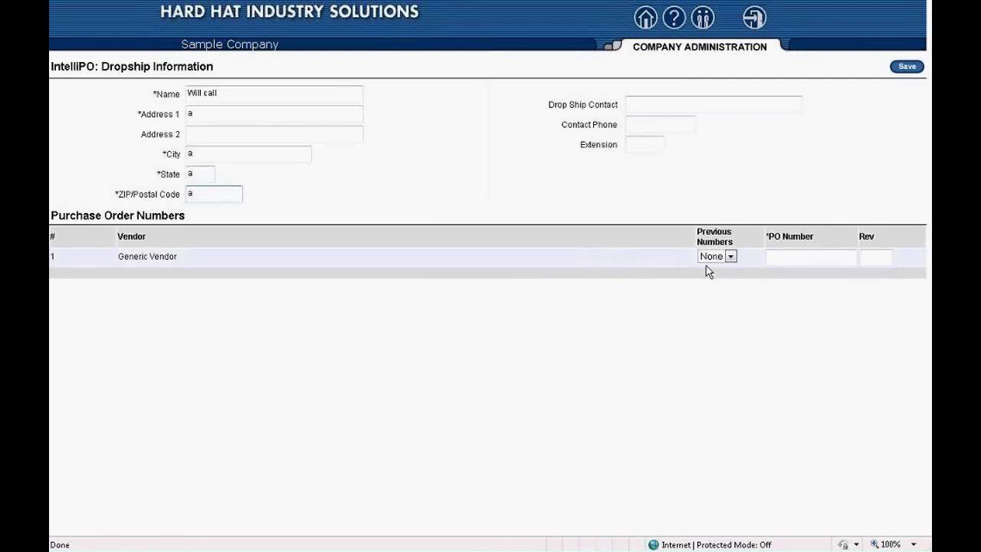
# Enter RFQ091210 as Generic Vendor's PO number.
pyautogui.click(819, 259)
pyautogui.write('RFQ')
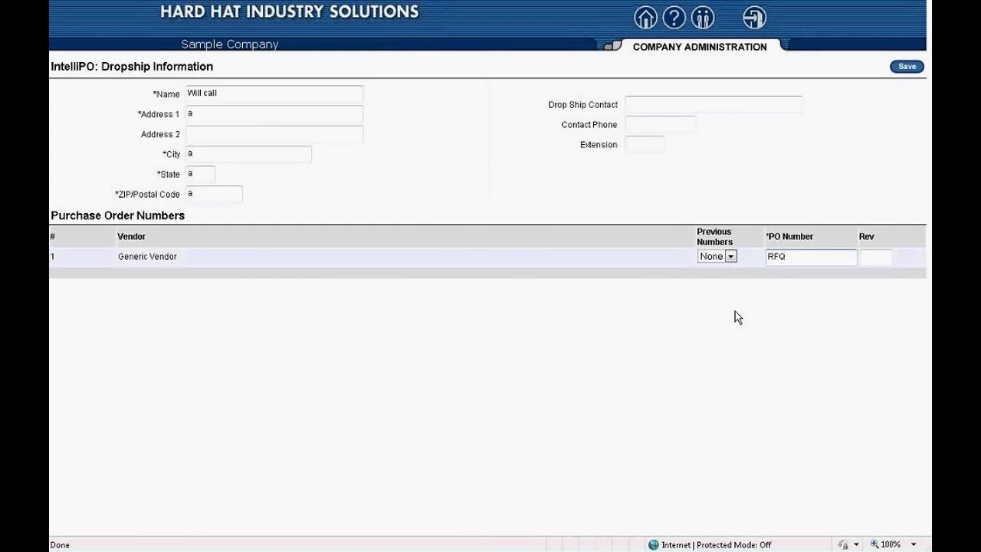
pyautogui.write('091210')
# Save purchase order RFQ091210 and open its detail view.
pyautogui.click(907, 68)
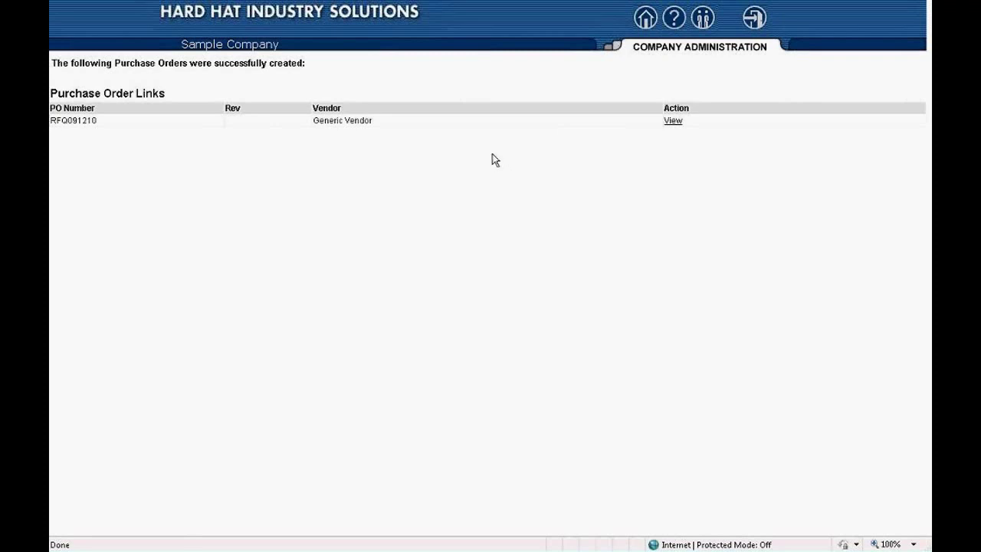
pyautogui.click(667, 121)
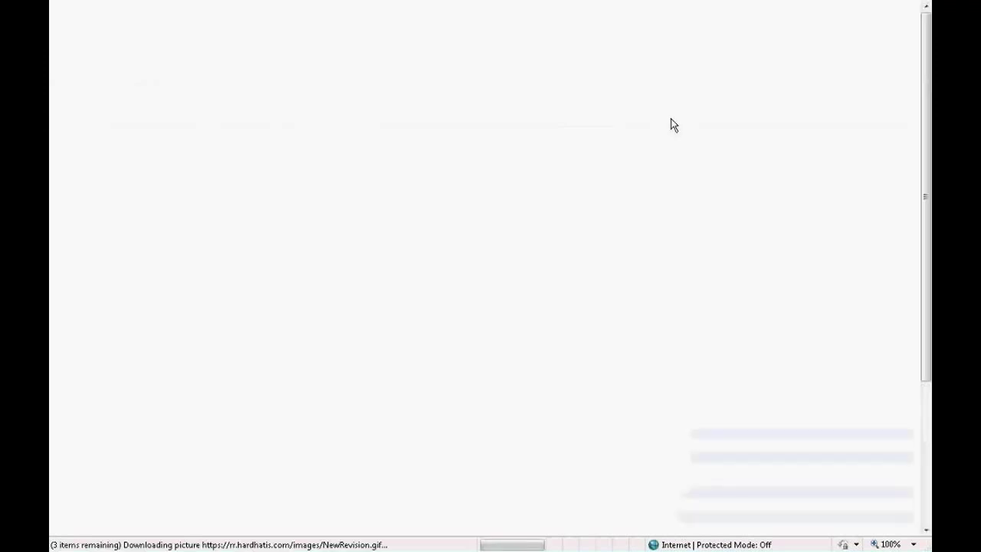